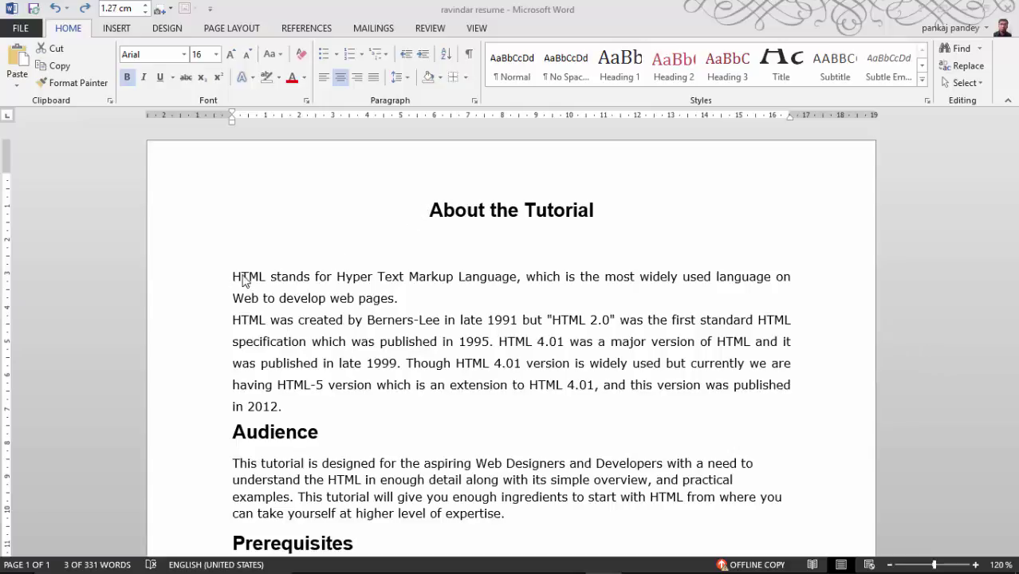
# - Select the Audience heading, try orange shading on it, then remove the shading
pyautogui.click(230, 432)
pyautogui.moveTo(229, 433); pyautogui.dragTo(335, 435)
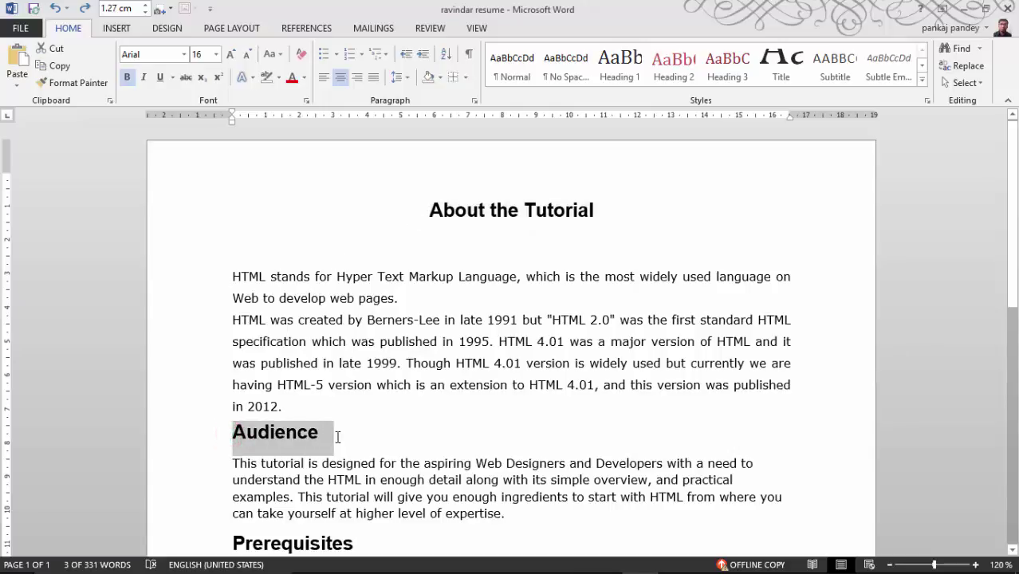
pyautogui.click(440, 77)
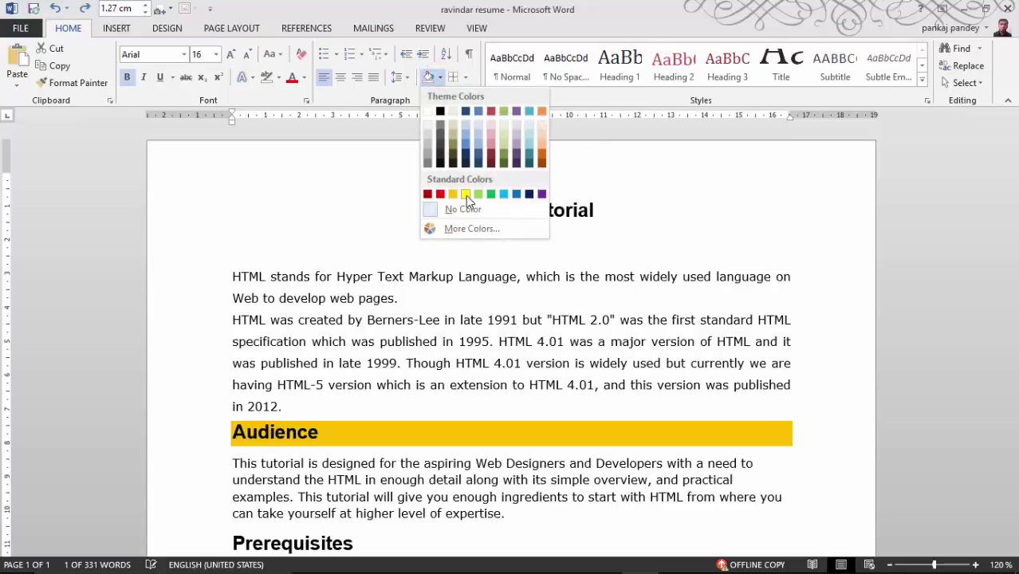
pyautogui.click(541, 156)
pyautogui.click(356, 428)
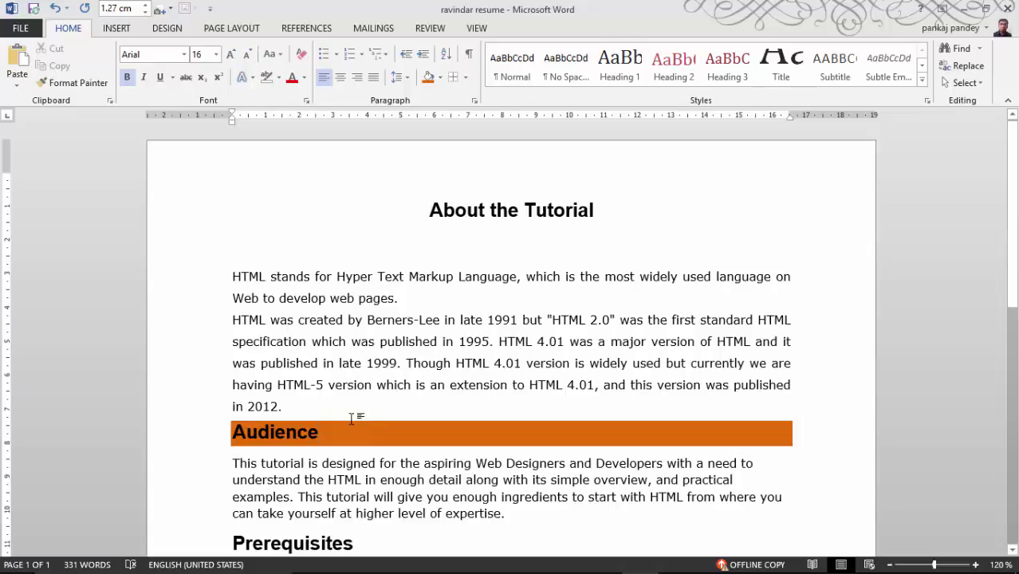
pyautogui.click(440, 78)
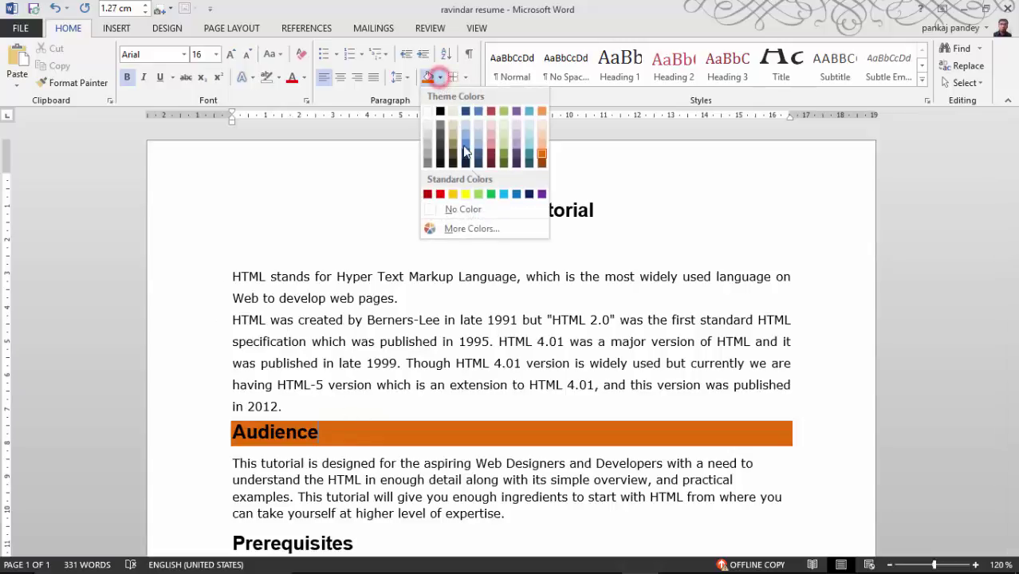
pyautogui.click(475, 209)
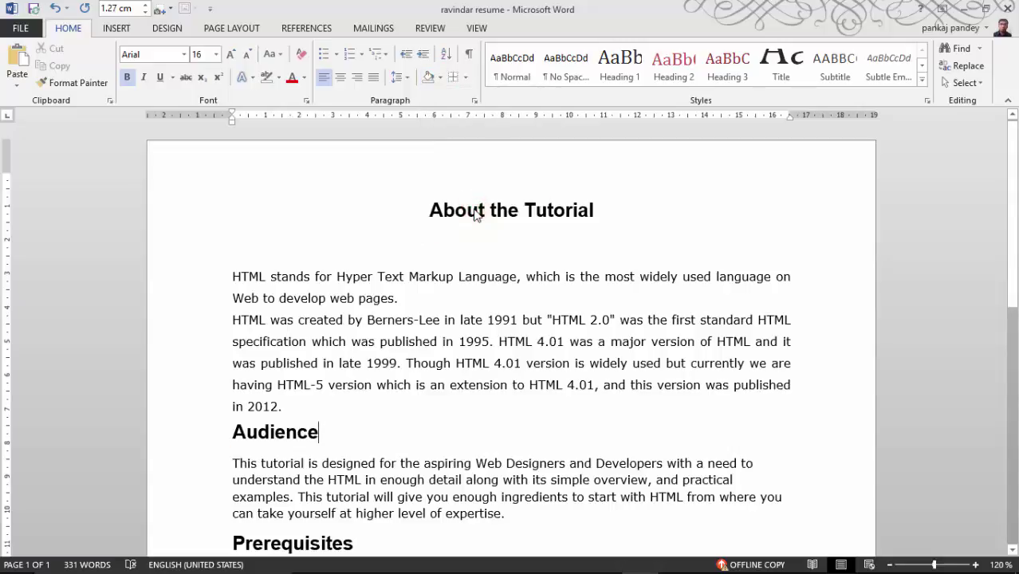
# - Preview green, blue, cyan and yellow shades for the heading in the full Colors palette
pyautogui.click(440, 81)
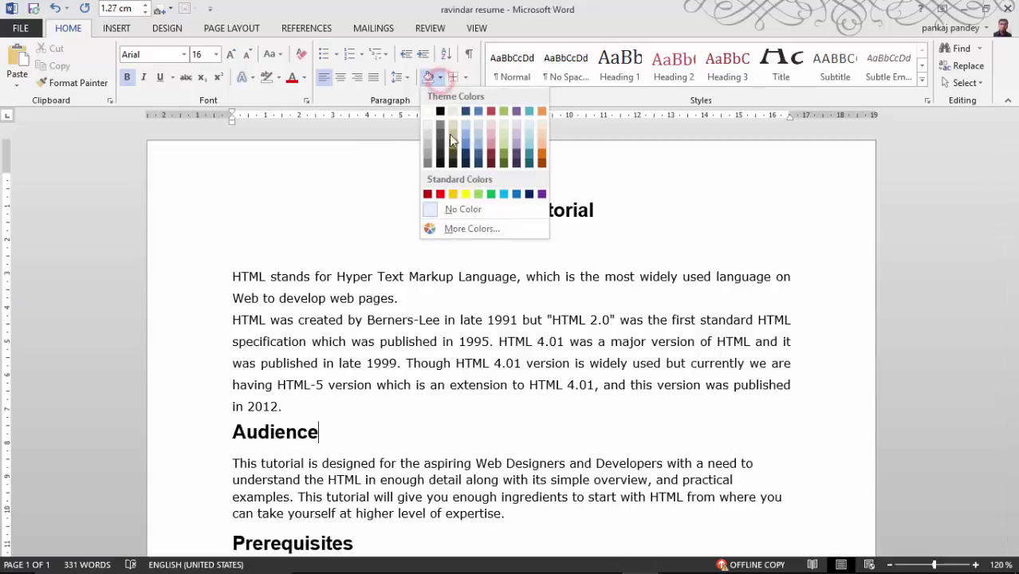
pyautogui.click(462, 230)
pyautogui.click(459, 252)
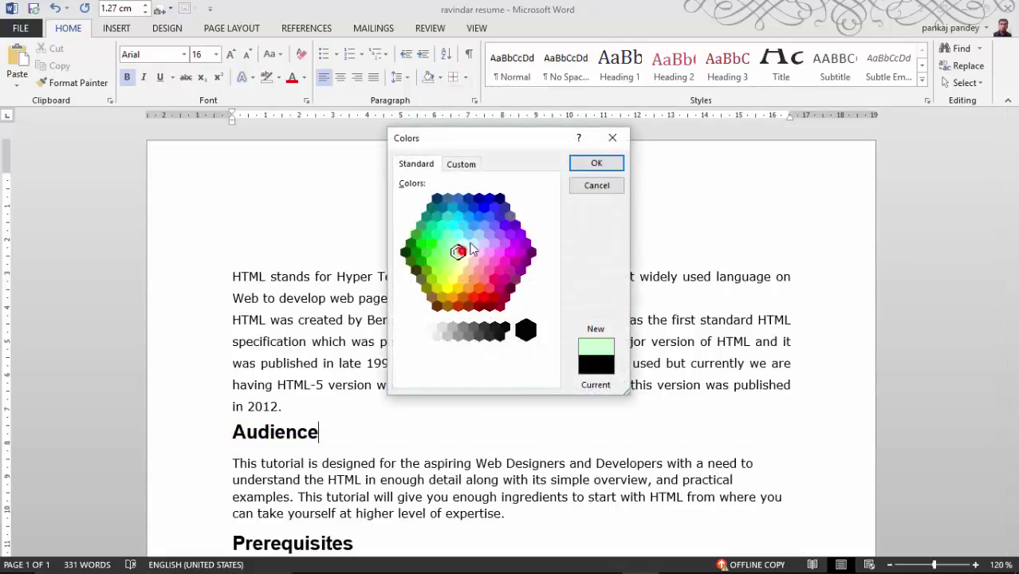
pyautogui.click(479, 220)
pyautogui.click(467, 225)
pyautogui.click(453, 226)
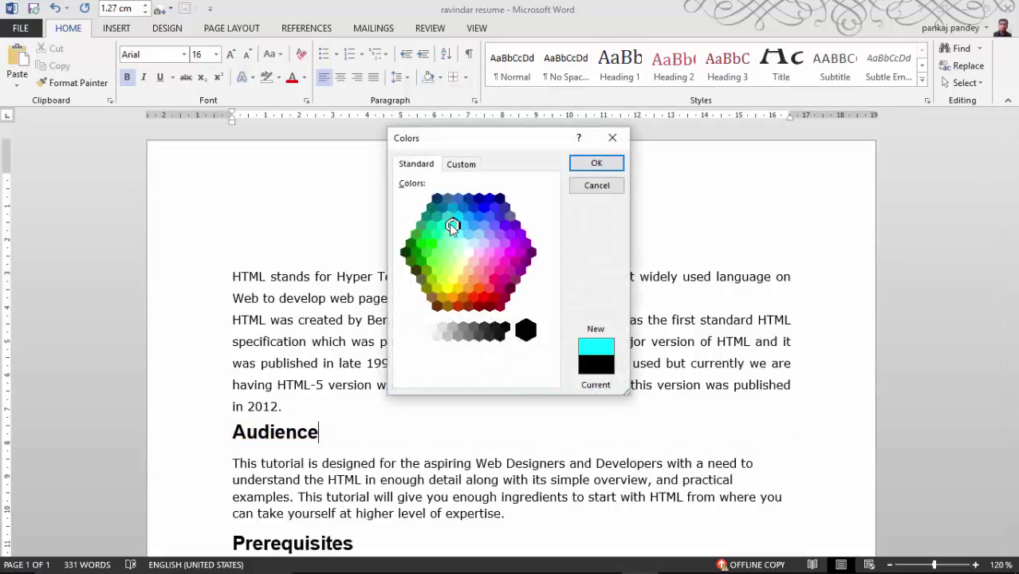
pyautogui.click(448, 252)
pyautogui.click(453, 262)
pyautogui.click(453, 278)
# - Compare grey shades, then apply the blue-violet hexagon as the heading's shading
pyautogui.click(494, 225)
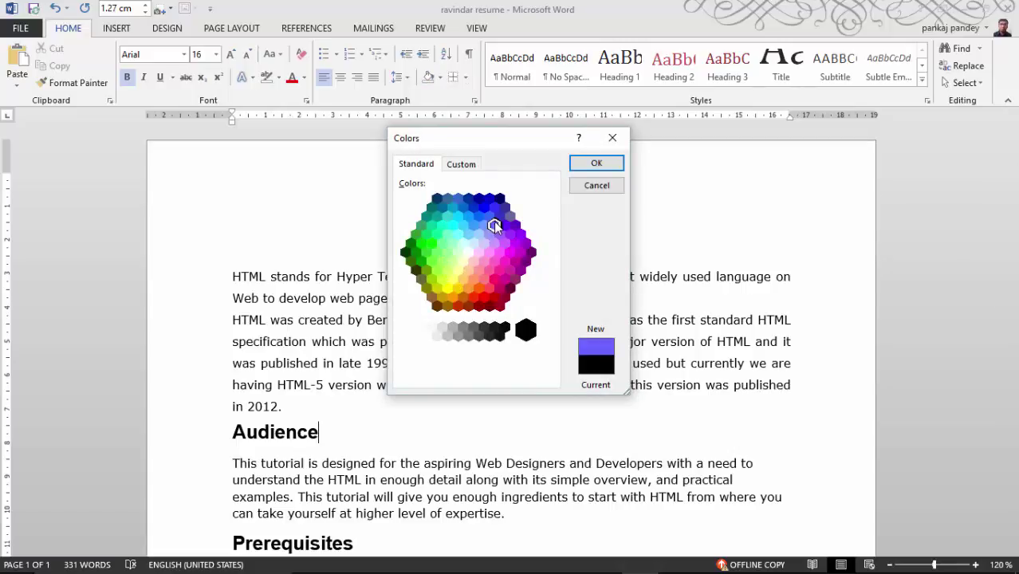
pyautogui.click(483, 331)
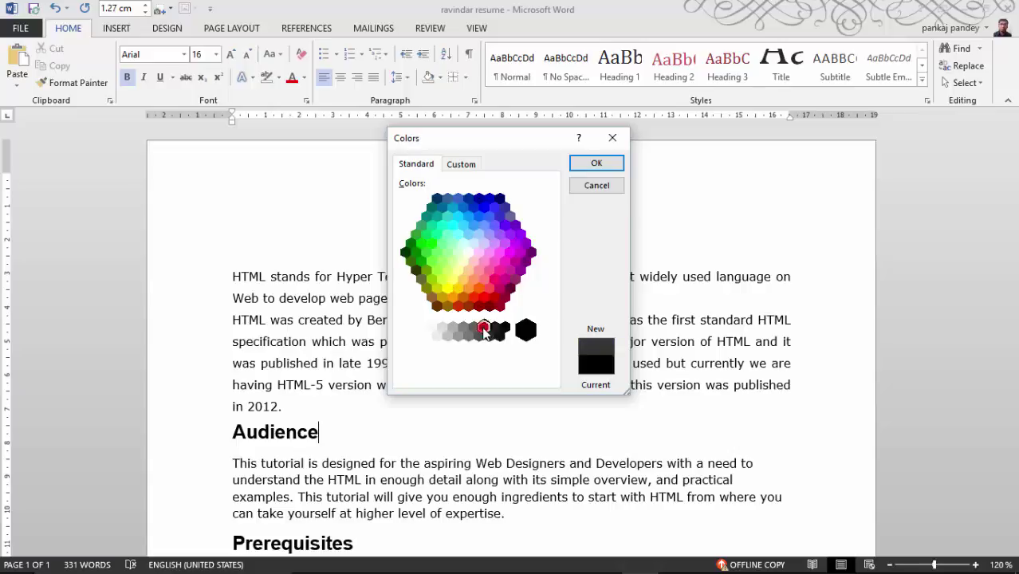
pyautogui.click(460, 332)
pyautogui.click(449, 331)
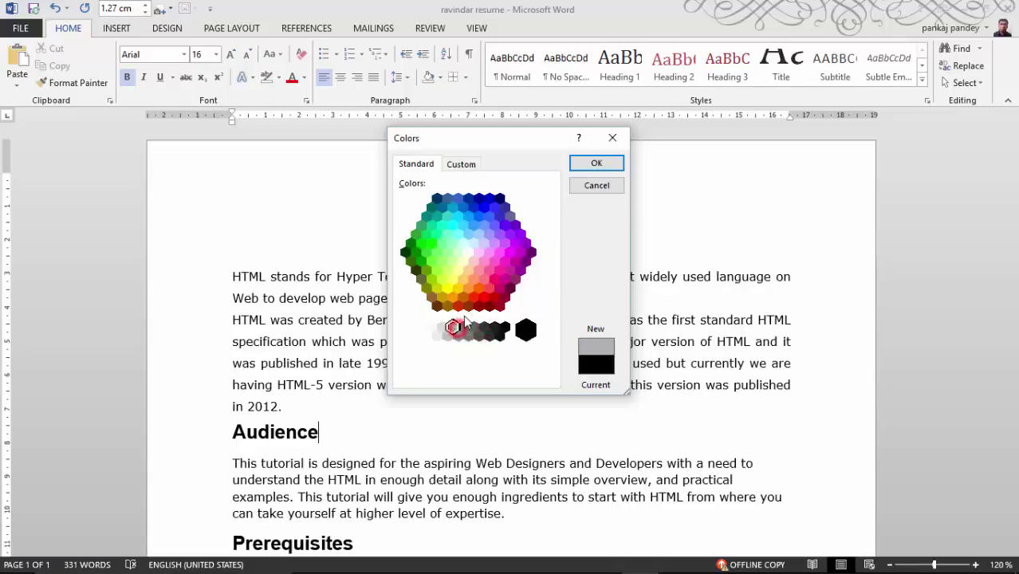
pyautogui.doubleClick(498, 225)
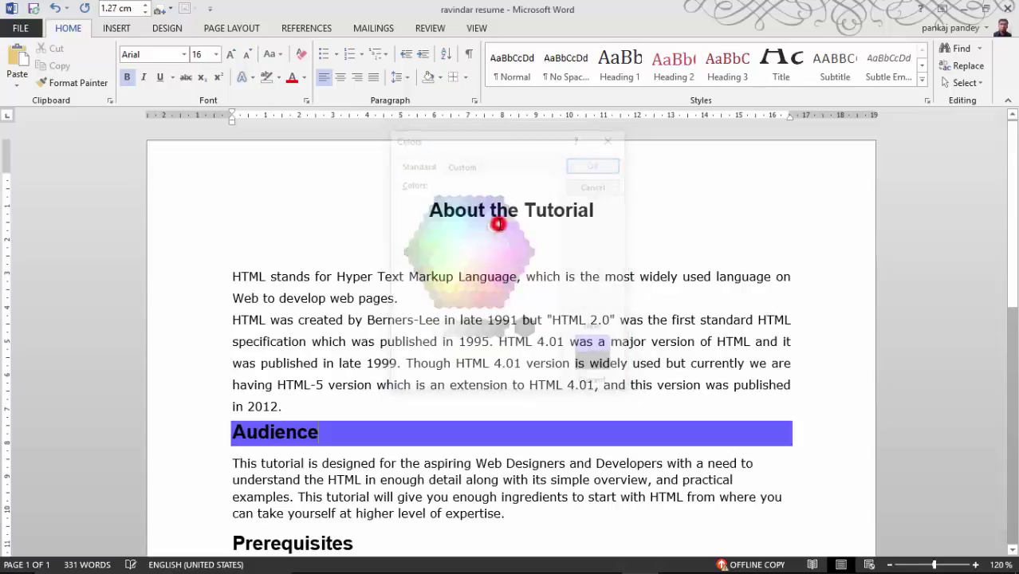
pyautogui.click(445, 81)
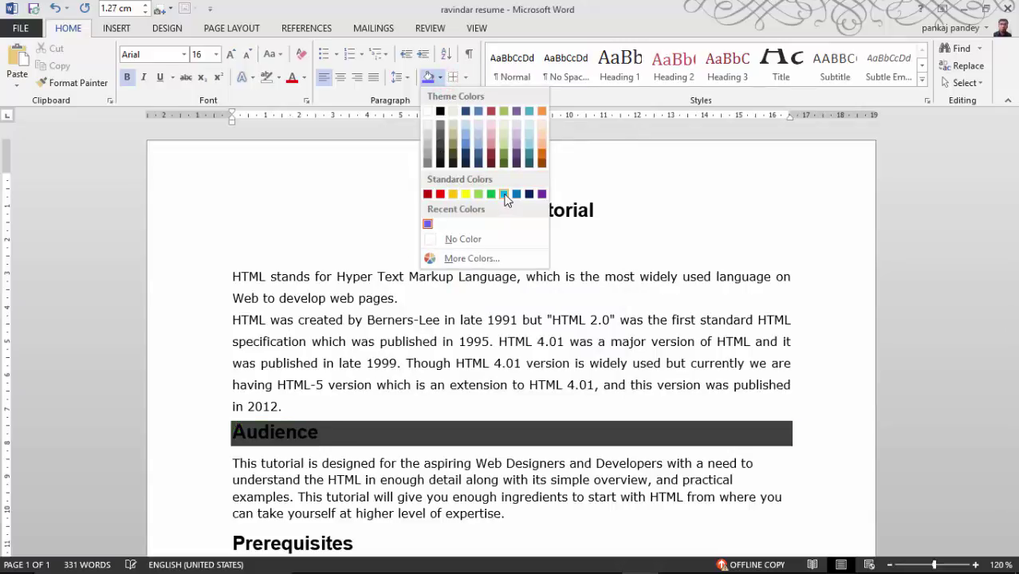
# - Replace the blue-violet with a custom sky blue, raising its luminance before applying it
pyautogui.click(505, 195)
pyautogui.click(440, 77)
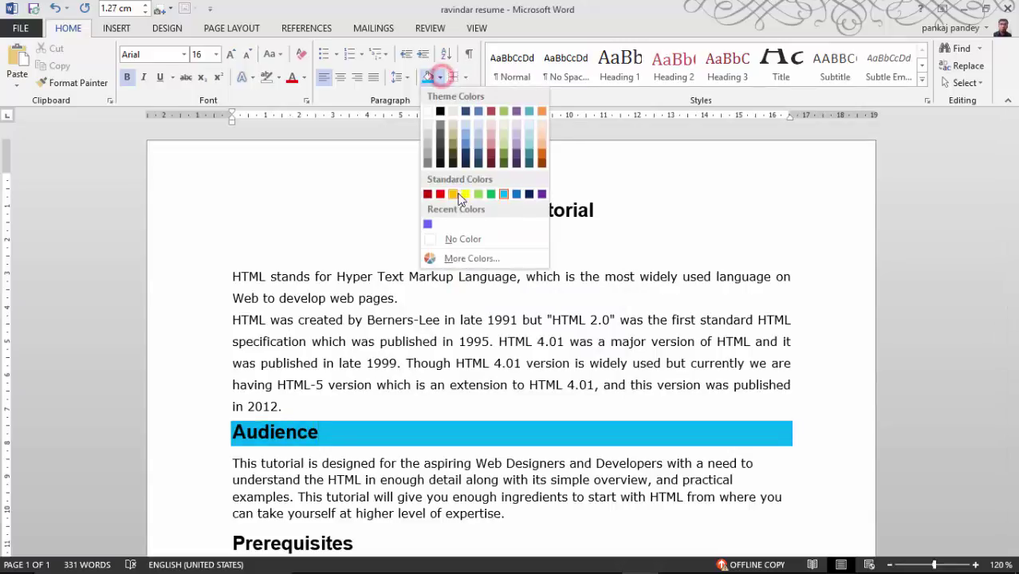
pyautogui.click(457, 258)
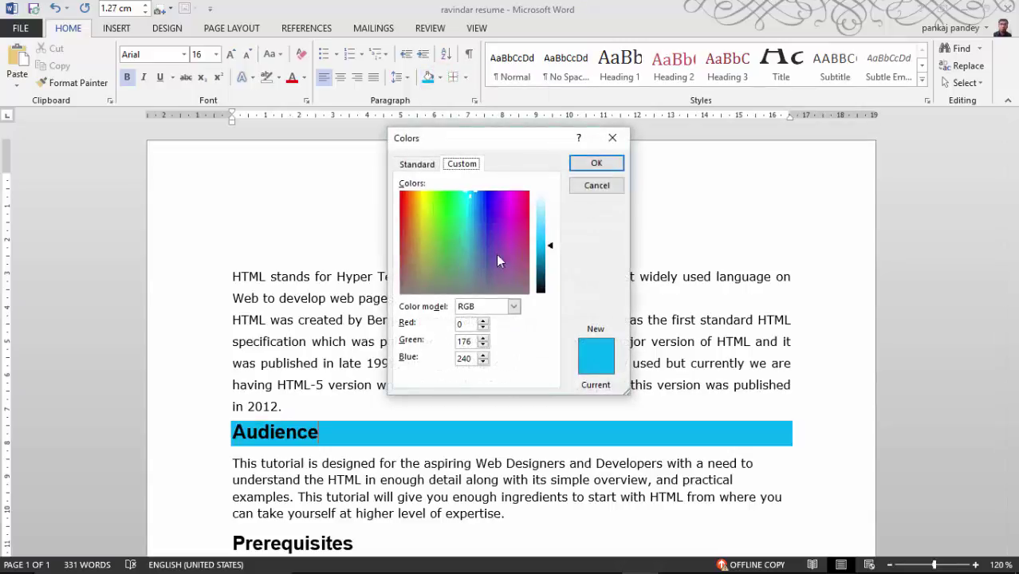
pyautogui.click(482, 220)
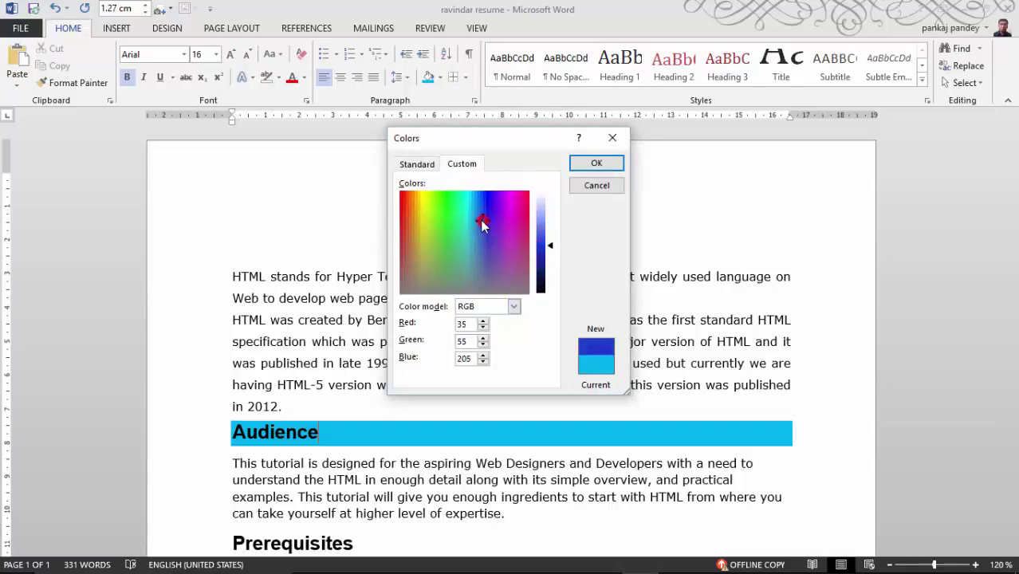
pyautogui.click(470, 228)
pyautogui.click(416, 163)
pyautogui.click(460, 166)
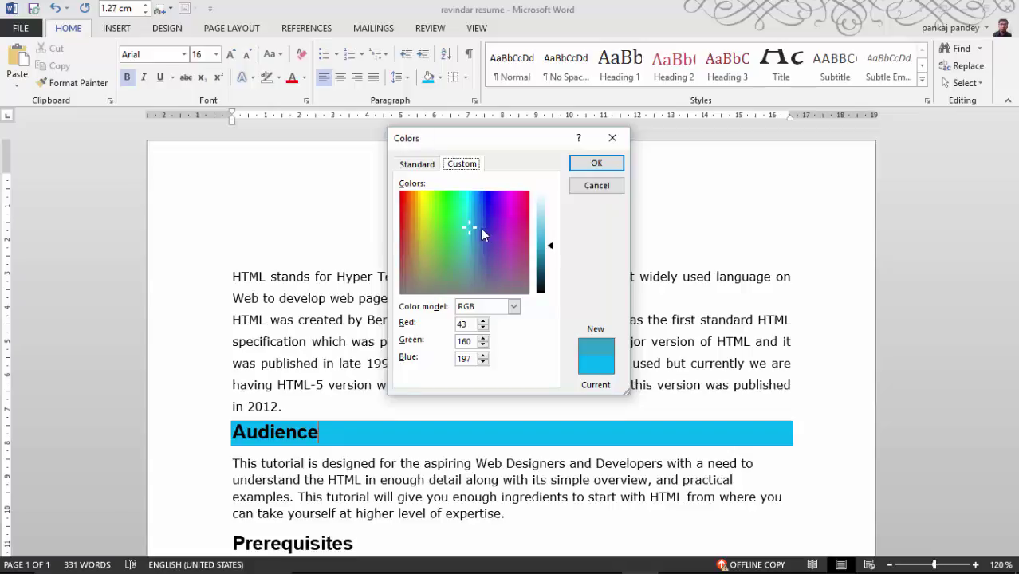
pyautogui.moveTo(476, 226)
pyautogui.mouseDown()
pyautogui.moveTo(457, 214)
pyautogui.moveTo(469, 216)
pyautogui.mouseUp()
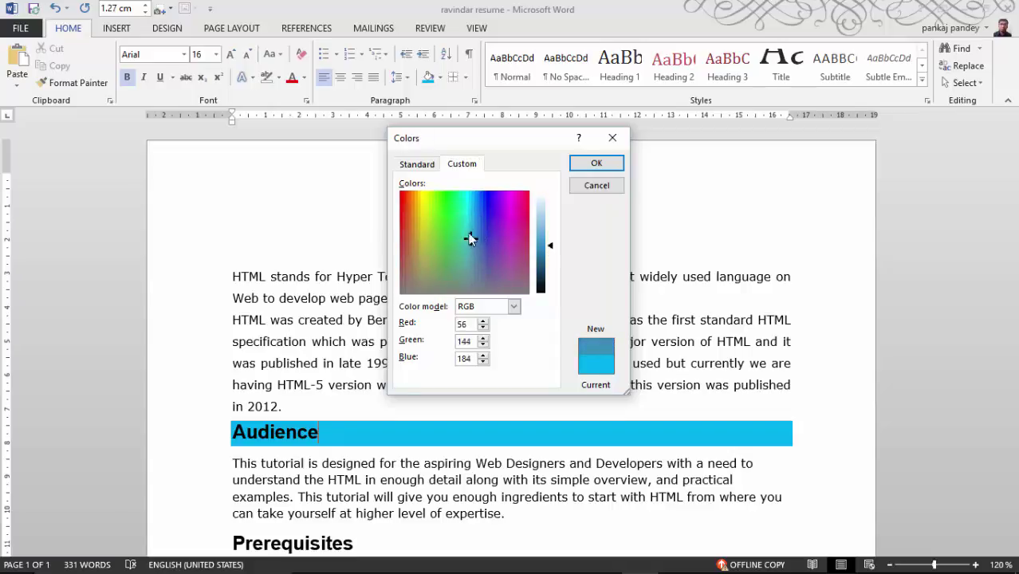
pyautogui.moveTo(550, 246)
pyautogui.mouseDown()
pyautogui.moveTo(556, 223)
pyautogui.moveTo(548, 274)
pyautogui.moveTo(549, 232)
pyautogui.mouseUp()
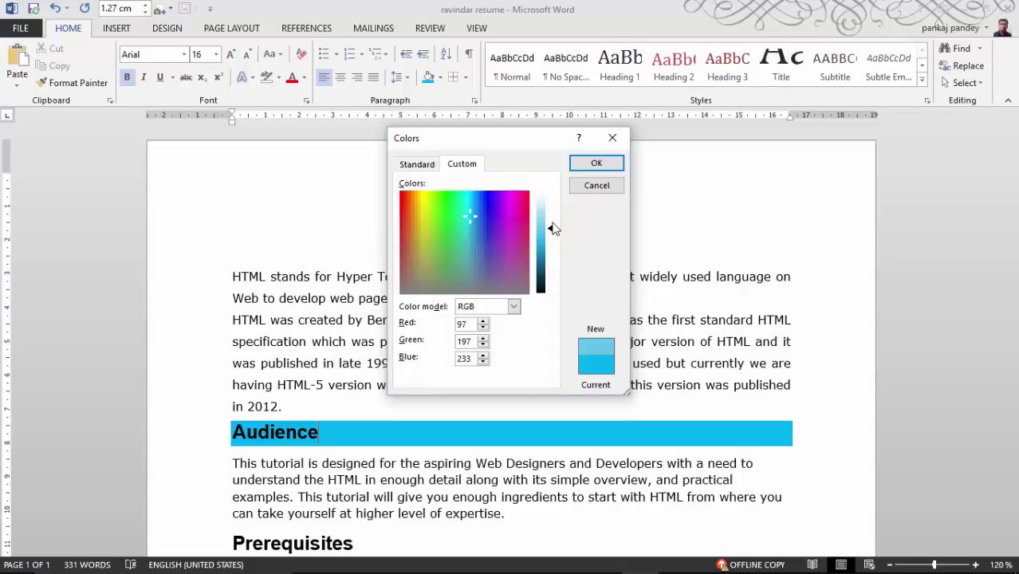
pyautogui.click(598, 162)
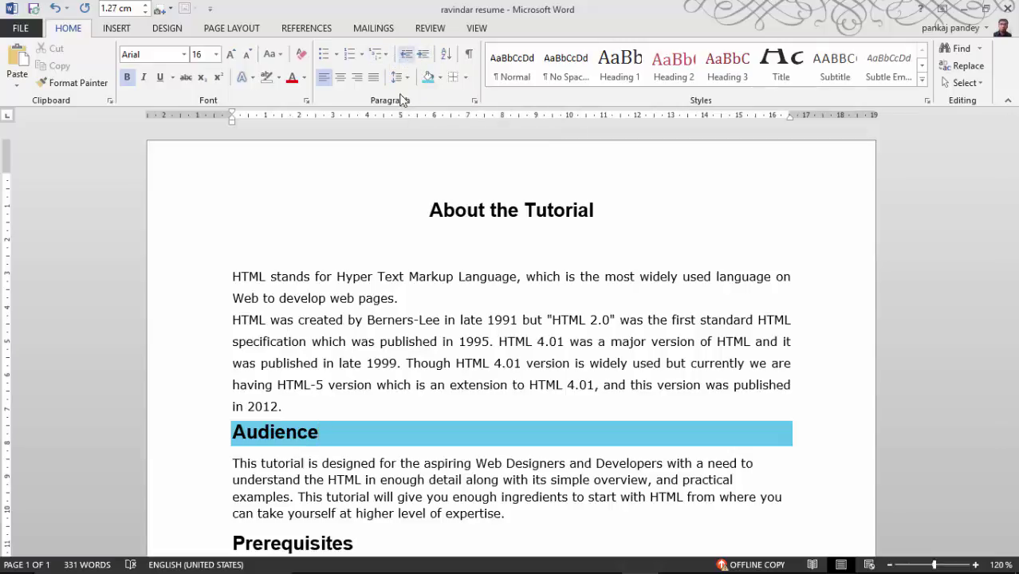
# - Type bold 'DEAR SIR' and 'I BEG TO SAY THAT' below the disclaimer, fixing typos
pyautogui.scroll(-10, 444, 290)
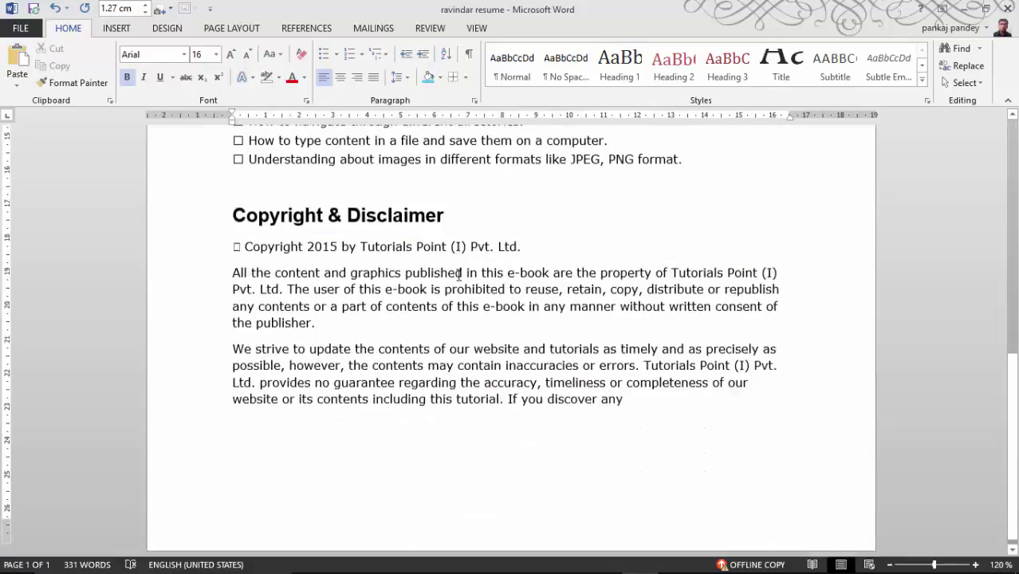
pyautogui.click(660, 392)
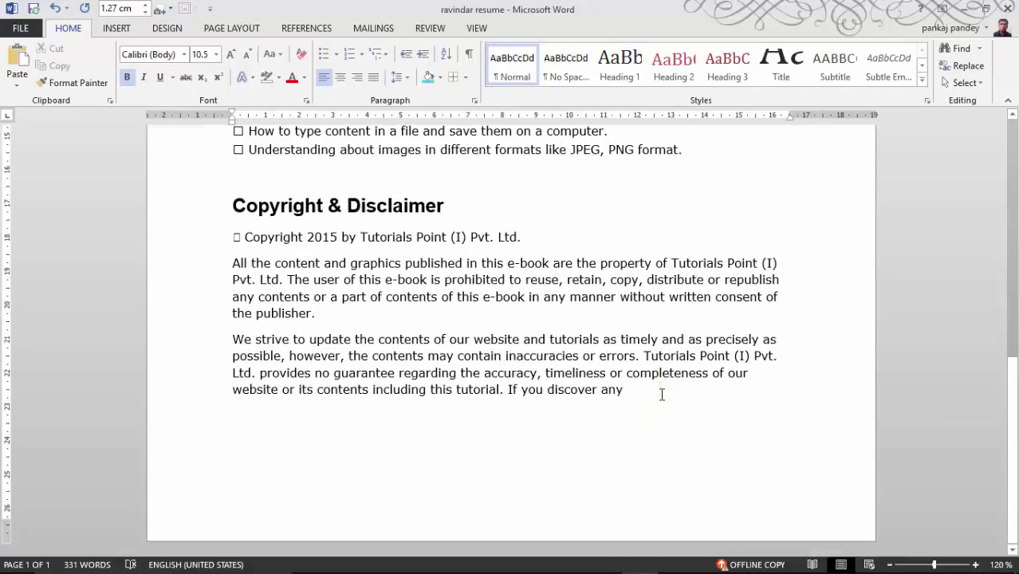
pyautogui.write('DERA')
pyautogui.press('BackSpace')
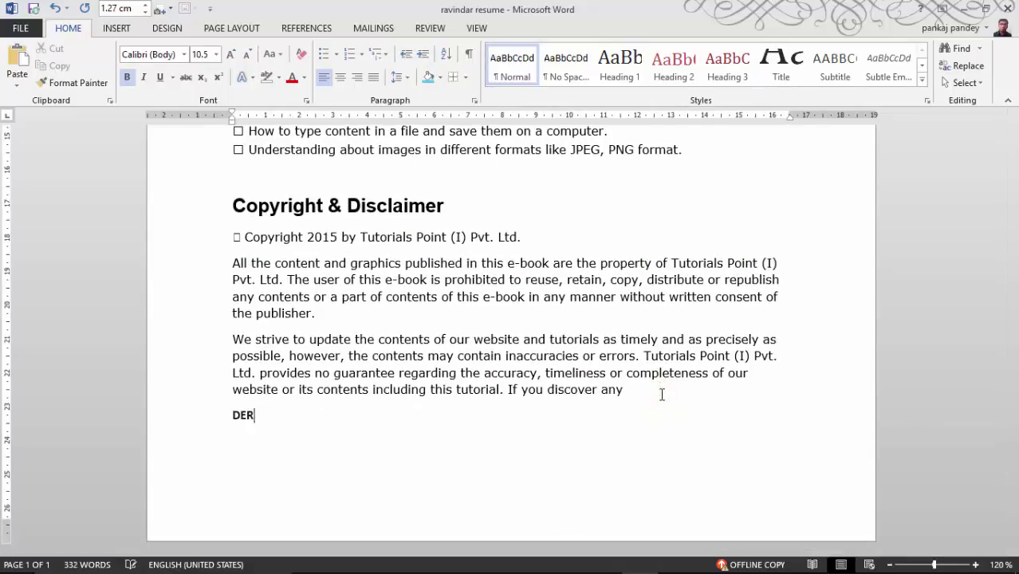
pyautogui.press('BackSpace')
pyautogui.write('AR SIR')
pyautogui.write('IAM')
pyautogui.press('BackSpace')
pyautogui.press('BackSpace')
pyautogui.write('BEG TO ')
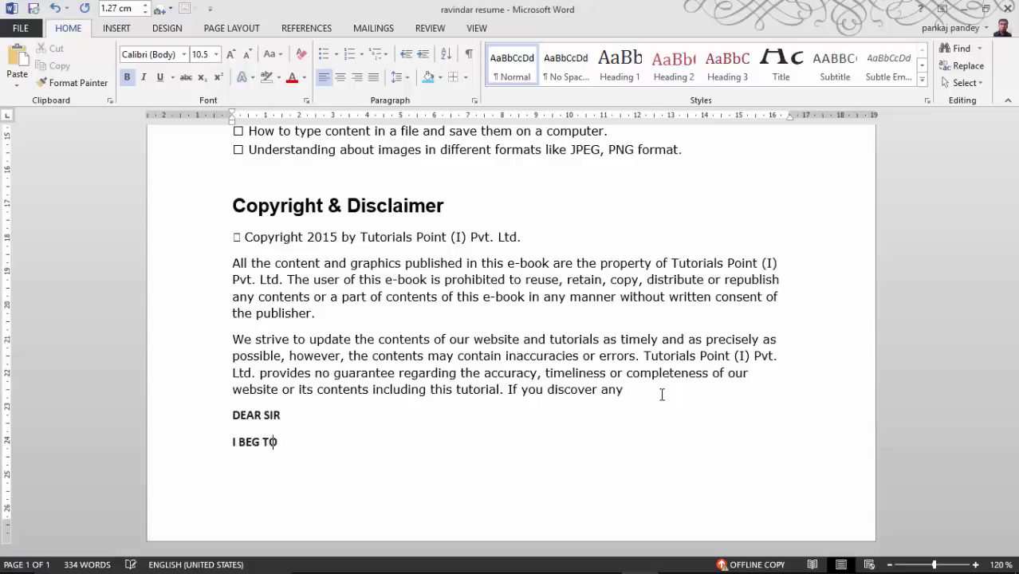
pyautogui.write('SAY TH')
pyautogui.write('A')
pyautogui.write('A')
pyautogui.write('T')
pyautogui.press('BackSpace')
pyautogui.press('BackSpace')
pyautogui.write('T')
pyautogui.click(234, 441)
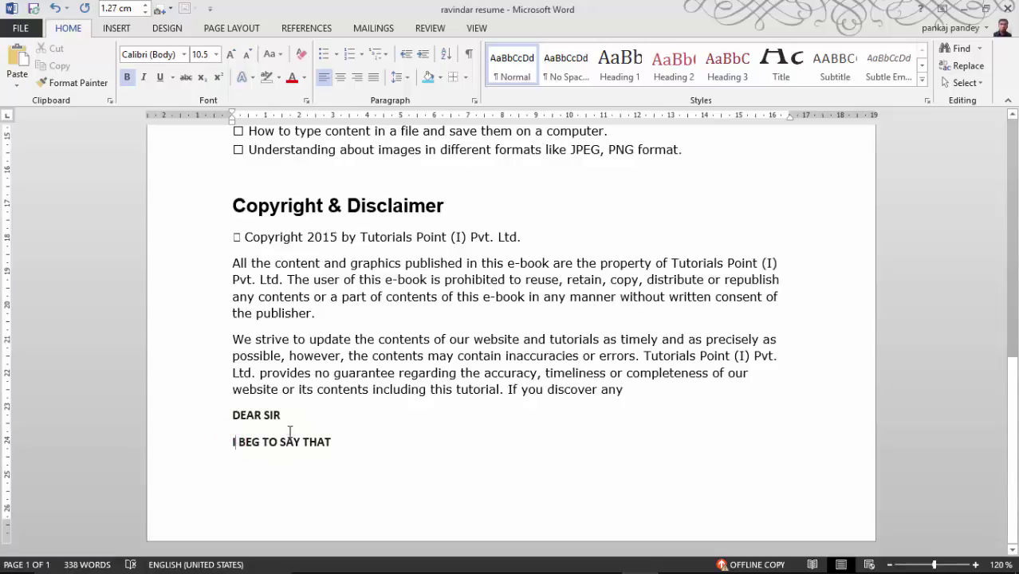
pyautogui.click(286, 426)
# - Indent the 'I BEG TO SAY THAT' line one step and add an empty line after it
pyautogui.moveTo(227, 443); pyautogui.dragTo(332, 441)
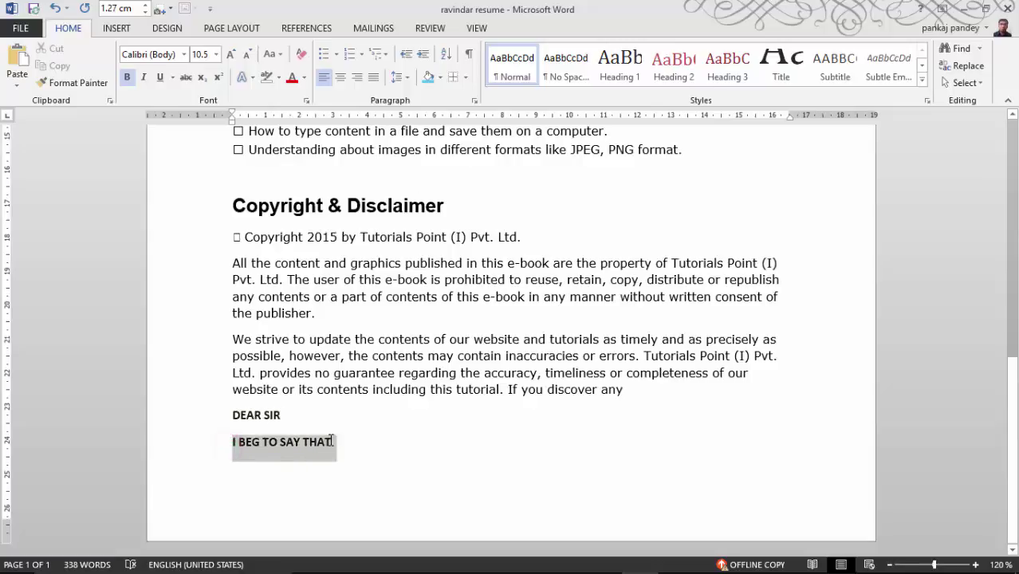
pyautogui.click(423, 54)
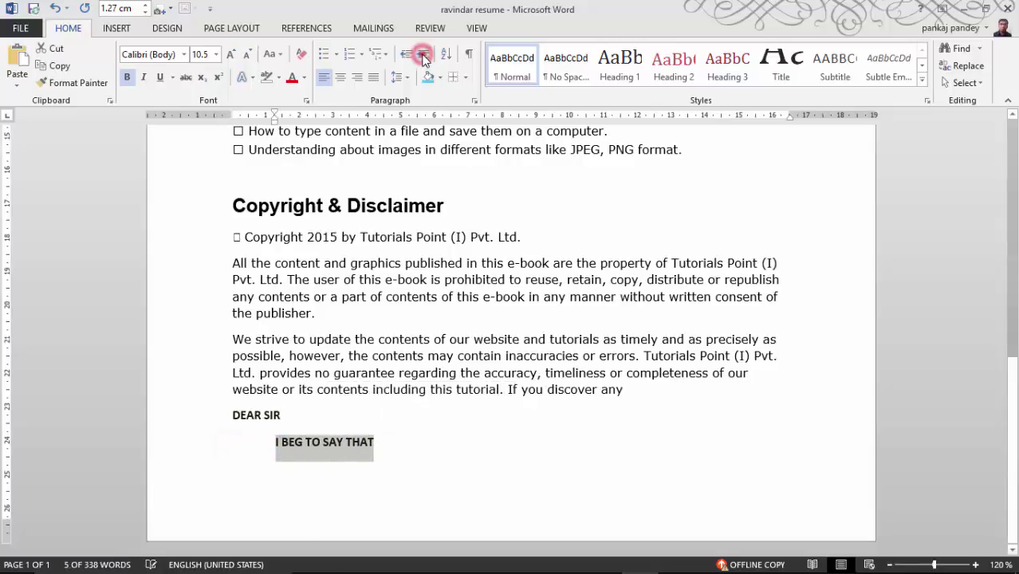
pyautogui.click(422, 54)
pyautogui.click(406, 55)
pyautogui.click(257, 466)
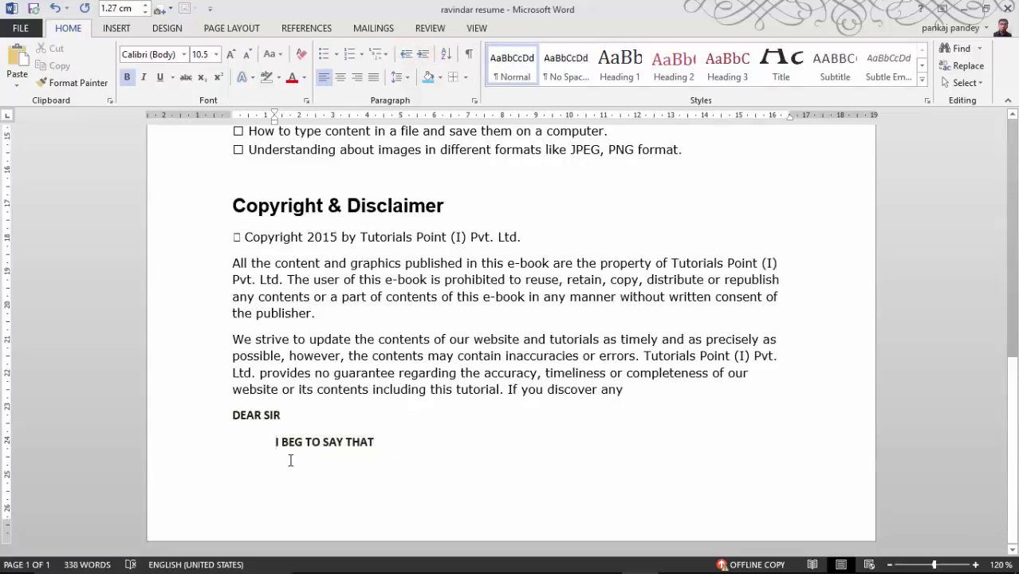
pyautogui.click(391, 441)
pyautogui.press('Return')
# - On an unindented line, type 'TO' and 'THE PRINCIPAL' on separate lines
pyautogui.click(407, 54)
pyautogui.write('TO THE')
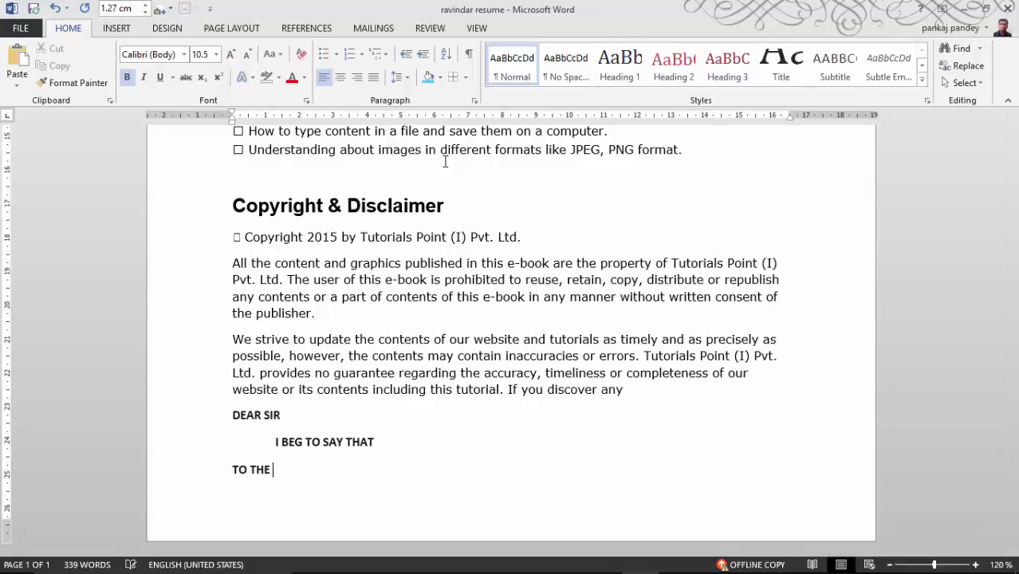
pyautogui.press('BackSpace')
pyautogui.press('BackSpace')
pyautogui.press('BackSpace')
pyautogui.press('BackSpace')
pyautogui.press('Return')
pyautogui.write('THE PRIN')
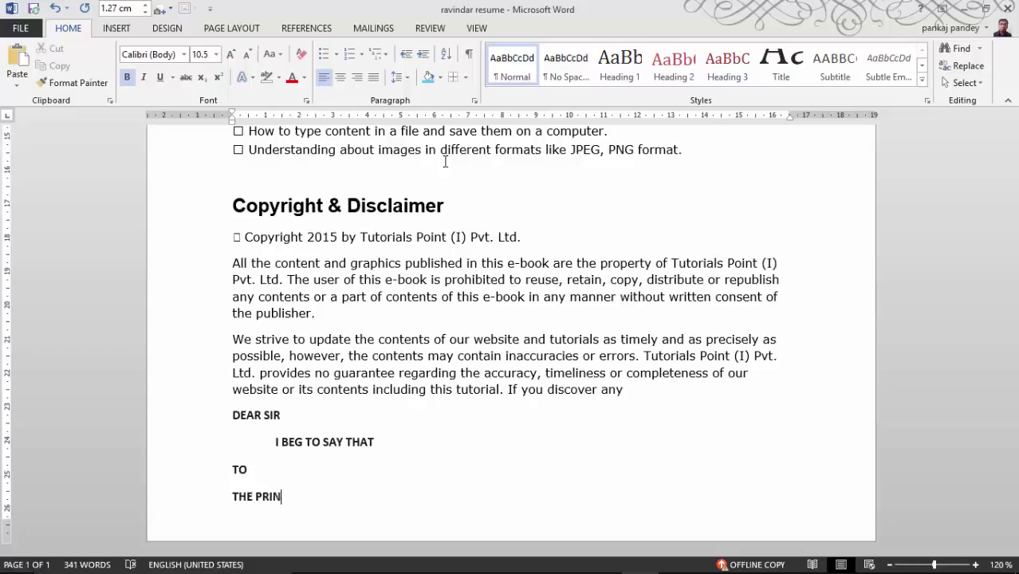
pyautogui.write('CIPAL')
pyautogui.press('Return')
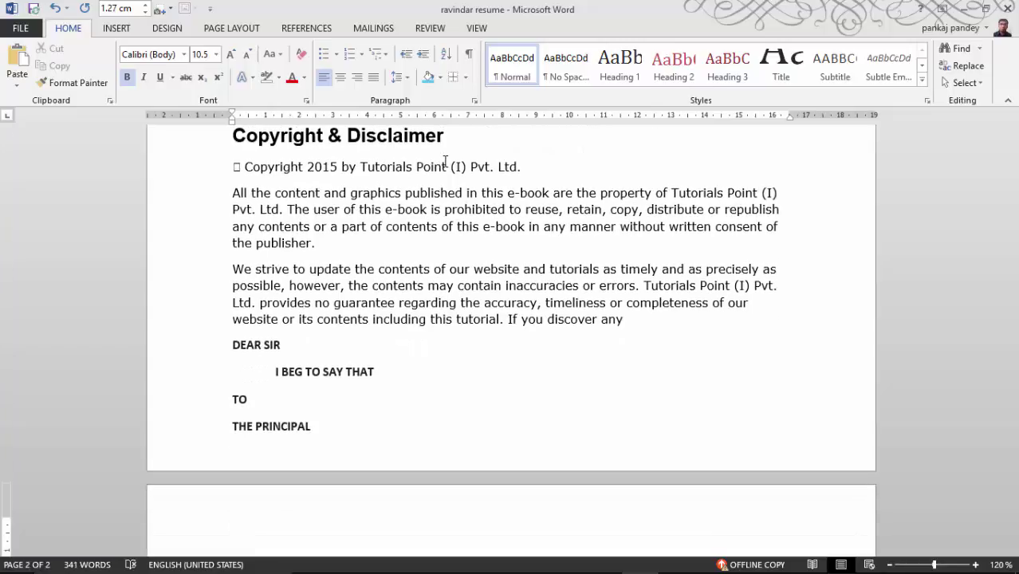
# - On page 2, type TO, THE PRINCIPAL, the school's address lines, DEAR SIR and I BAG TO SAY THAT
pyautogui.scroll(-2, 445, 161)
pyautogui.scroll(-2, 445, 161)
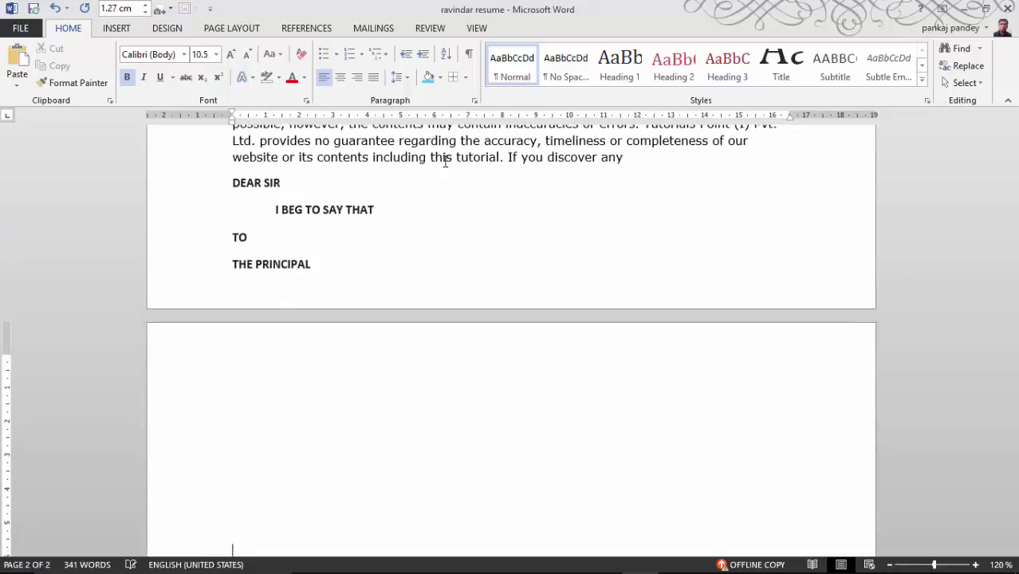
pyautogui.press('Up')
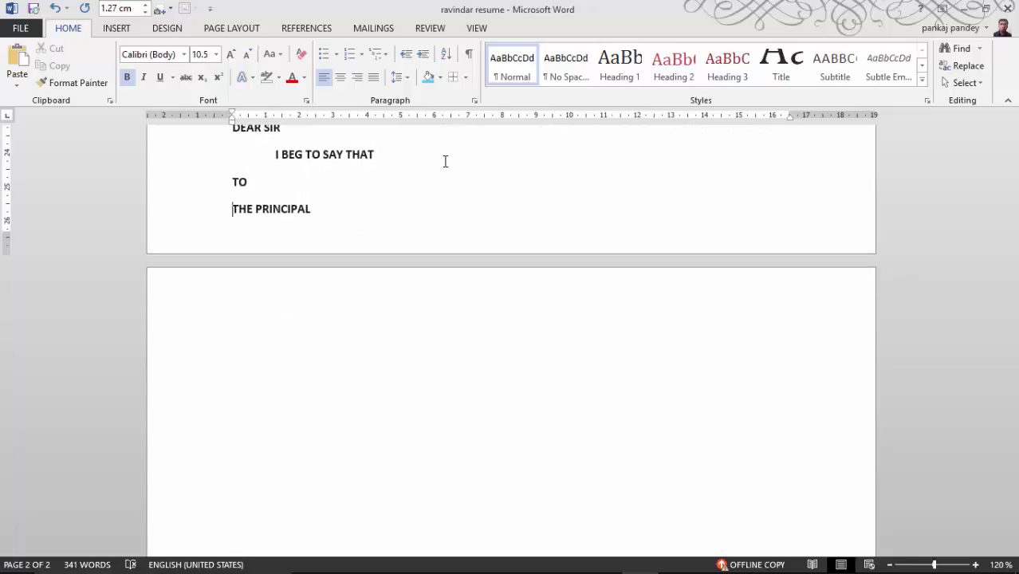
pyautogui.press('Down')
pyautogui.press('Return')
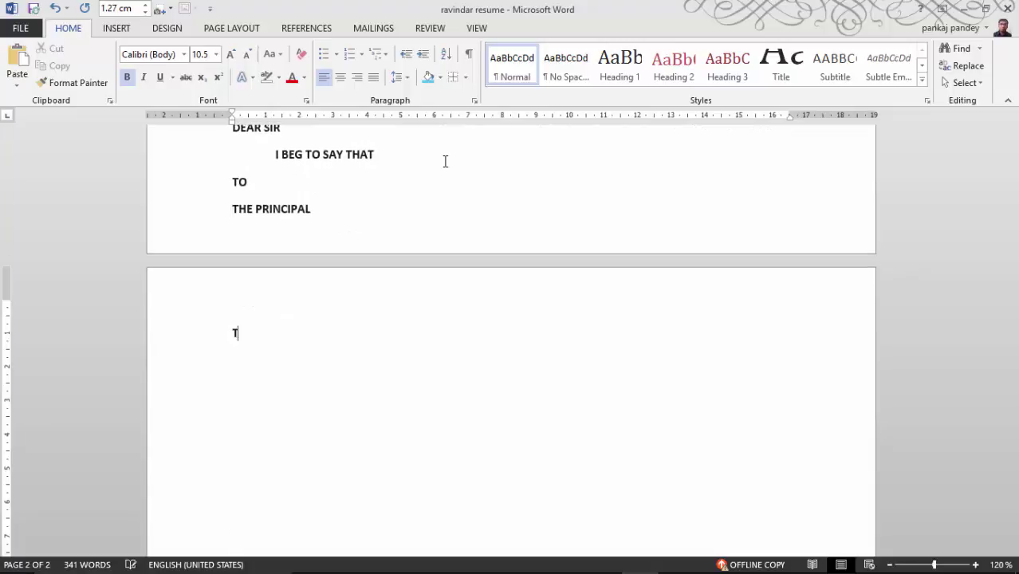
pyautogui.write('O')
pyautogui.press('Return')
pyautogui.write('THE')
pyautogui.write(' PRINCEPAL')
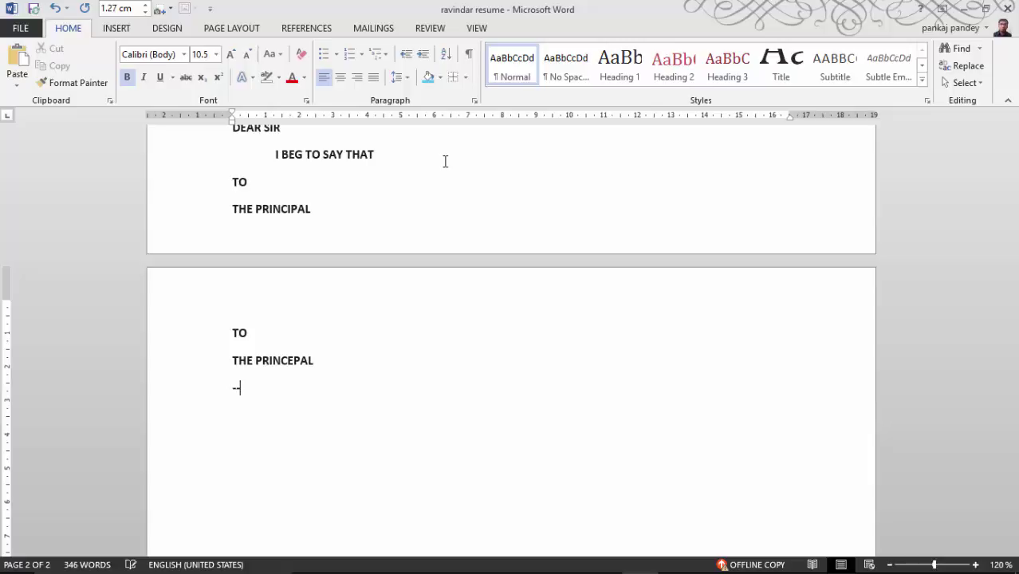
pyautogui.write(' --PULI')
pyautogui.write('C SCHO')
pyautogui.press('BackSpace')
pyautogui.press('BackSpace')
pyautogui.press('BackSpace')
pyautogui.write('BLIC')
pyautogui.write(' S ')
pyautogui.write('HOO')
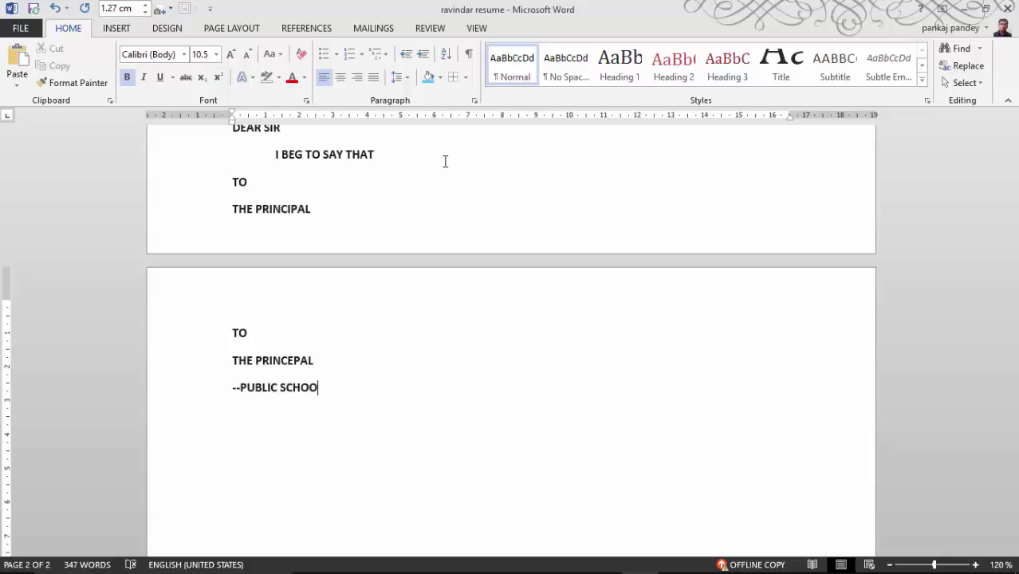
pyautogui.write('GUR')
pyautogui.write('GAON H')
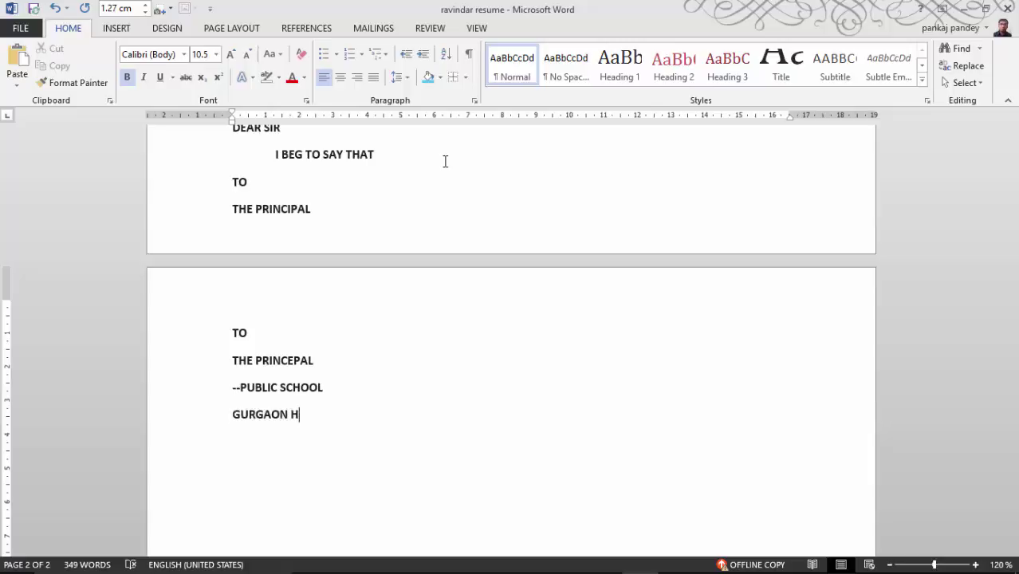
pyautogui.write('ARRYANA')
pyautogui.write('DE')
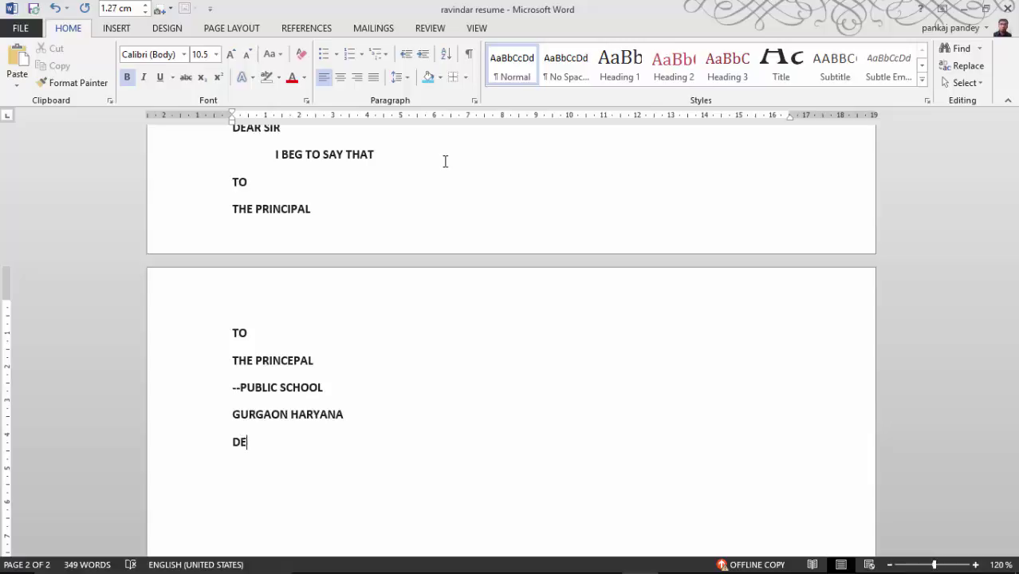
pyautogui.write('AR SIR')
pyautogui.write('I BAG ')
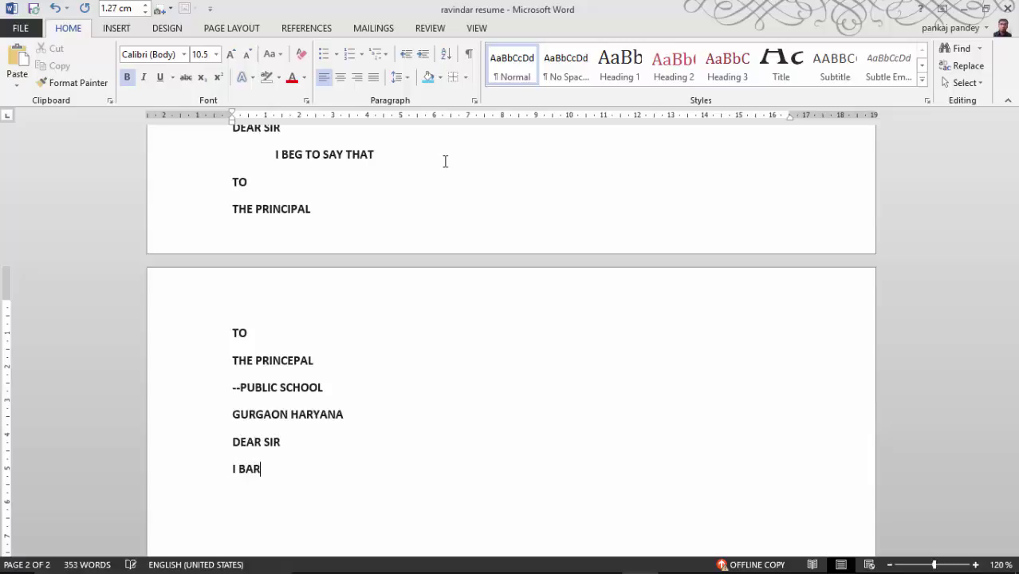
pyautogui.write('TO SAY')
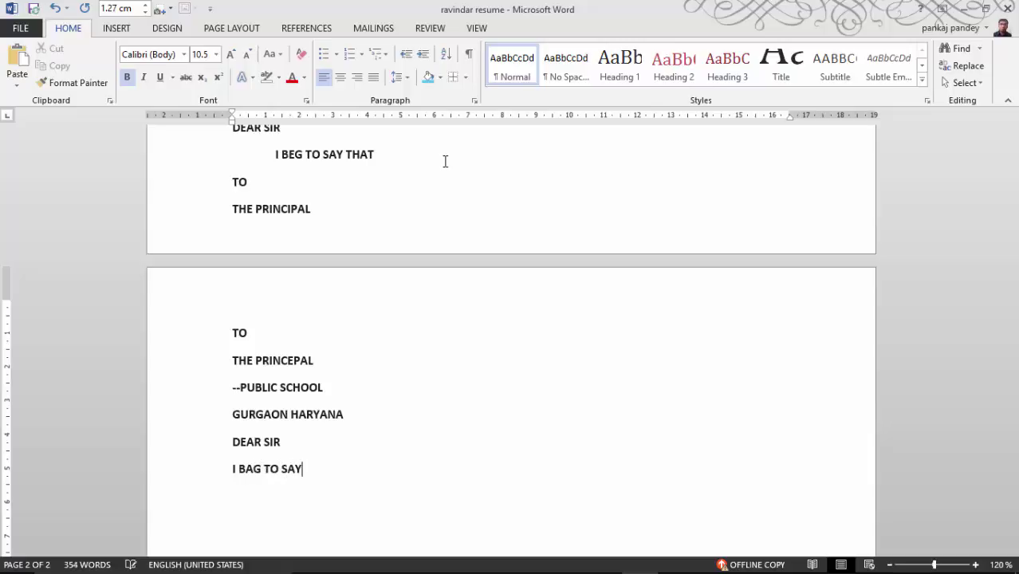
pyautogui.write(' THAT')
# - Put a comma after TO and indent the three address lines toward the right
pyautogui.click(244, 335)
pyautogui.write(',')
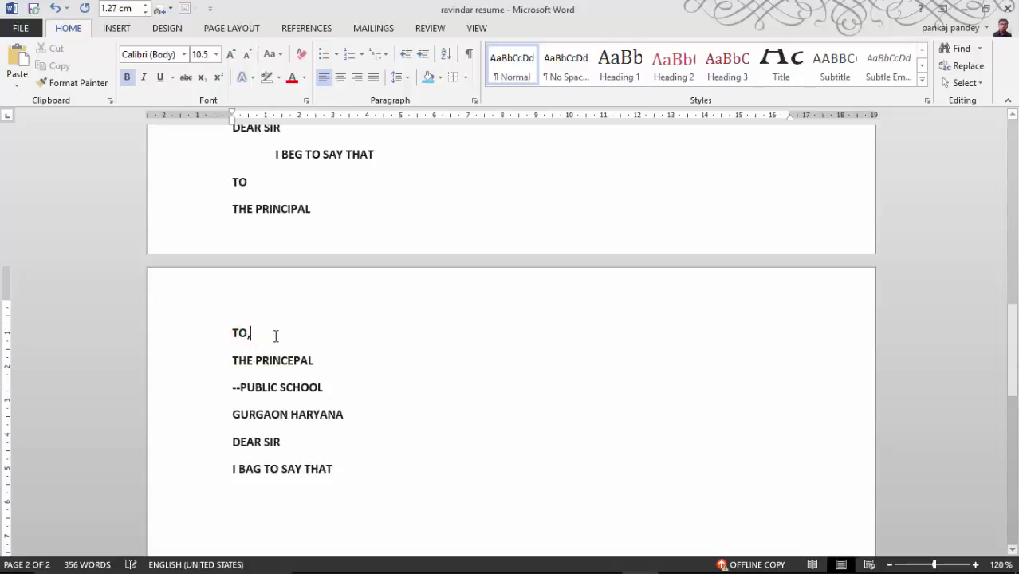
pyautogui.click(232, 360)
pyautogui.moveTo(275, 381); pyautogui.dragTo(343, 415)
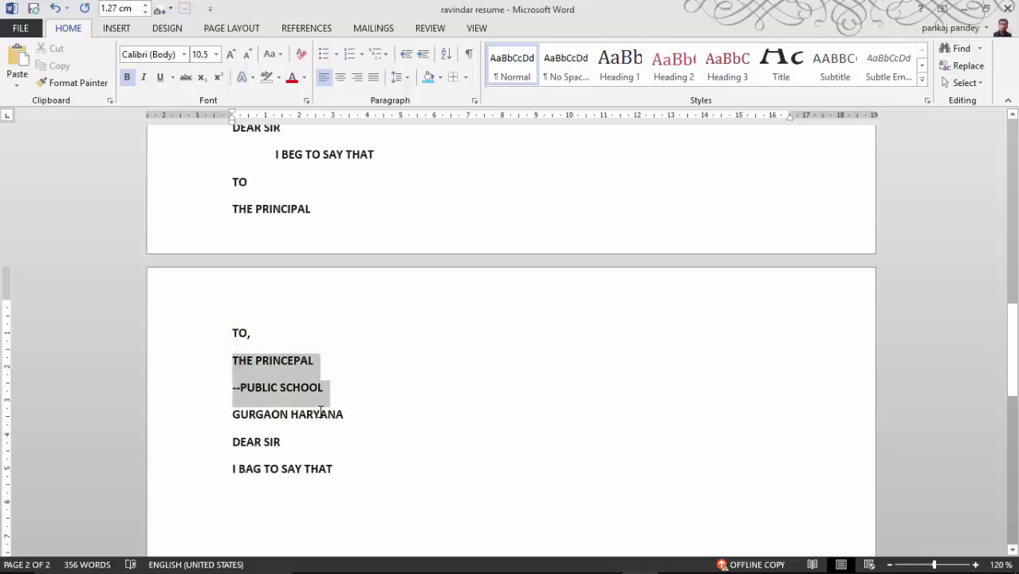
pyautogui.click(423, 53)
pyautogui.click(424, 54)
pyautogui.click(425, 55)
pyautogui.click(425, 54)
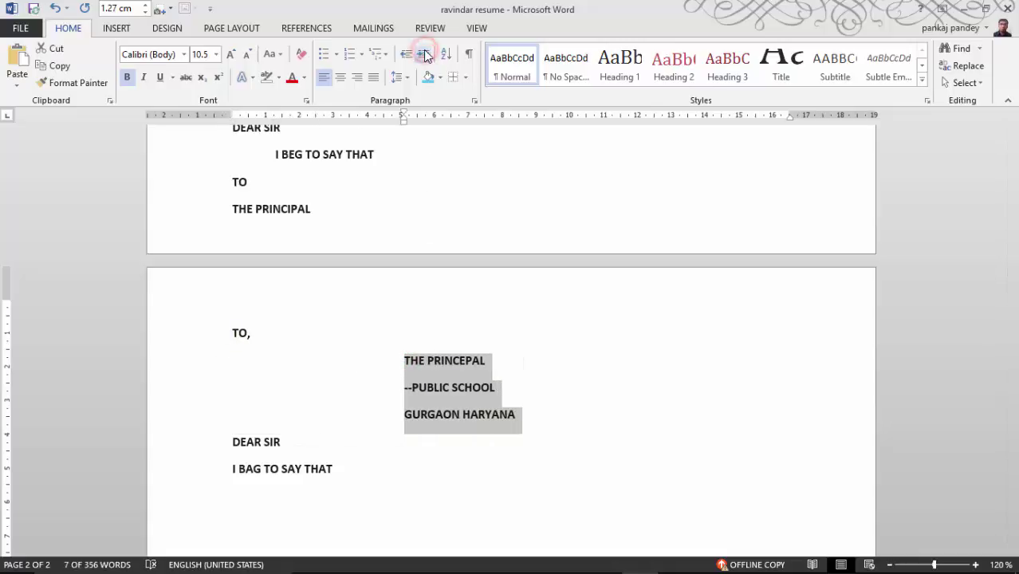
pyautogui.click(425, 53)
pyautogui.click(425, 53)
pyautogui.click(425, 53)
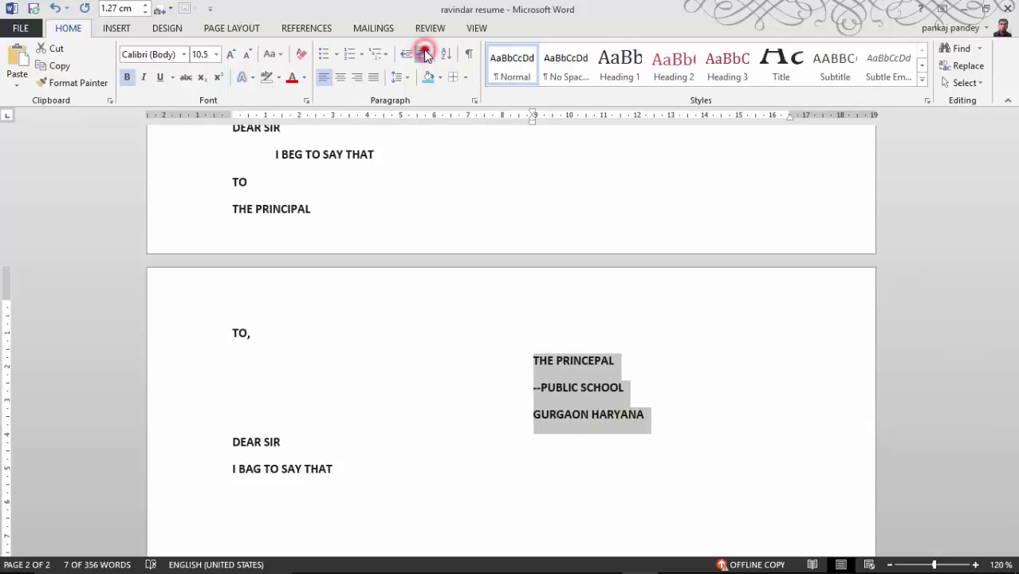
pyautogui.click(424, 54)
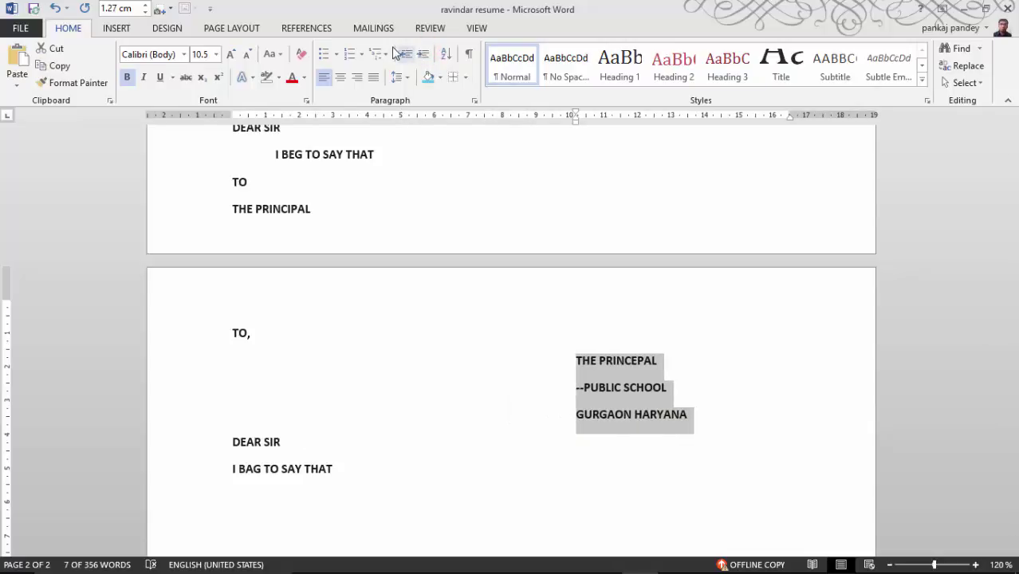
pyautogui.click(406, 54)
pyautogui.click(406, 53)
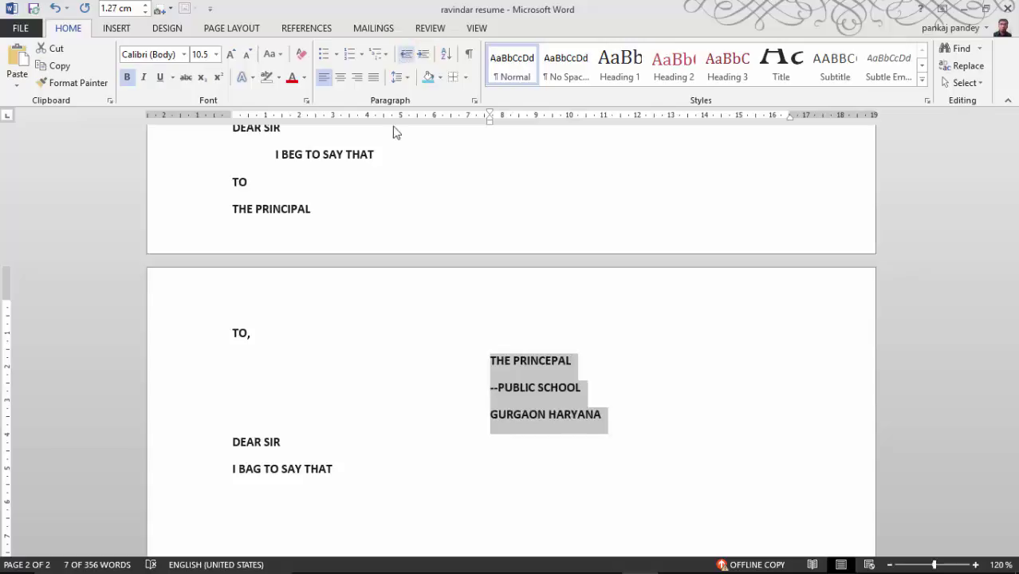
pyautogui.click(281, 442)
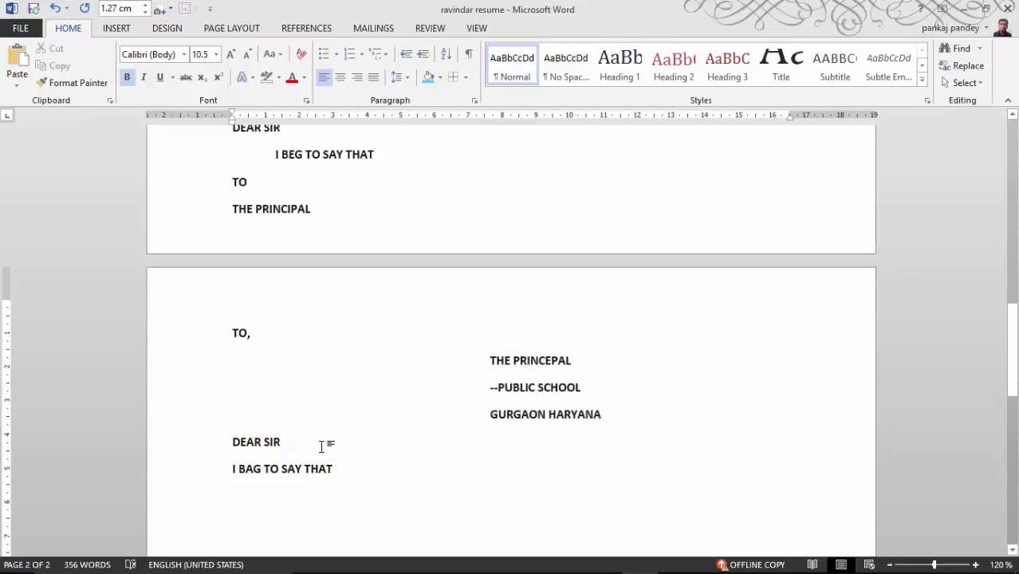
# - Add a comma after DEAR SIR and indent 'I BAG TO SAY THAT' two steps
pyautogui.write(',')
pyautogui.click(233, 469)
pyautogui.click(421, 55)
pyautogui.click(421, 54)
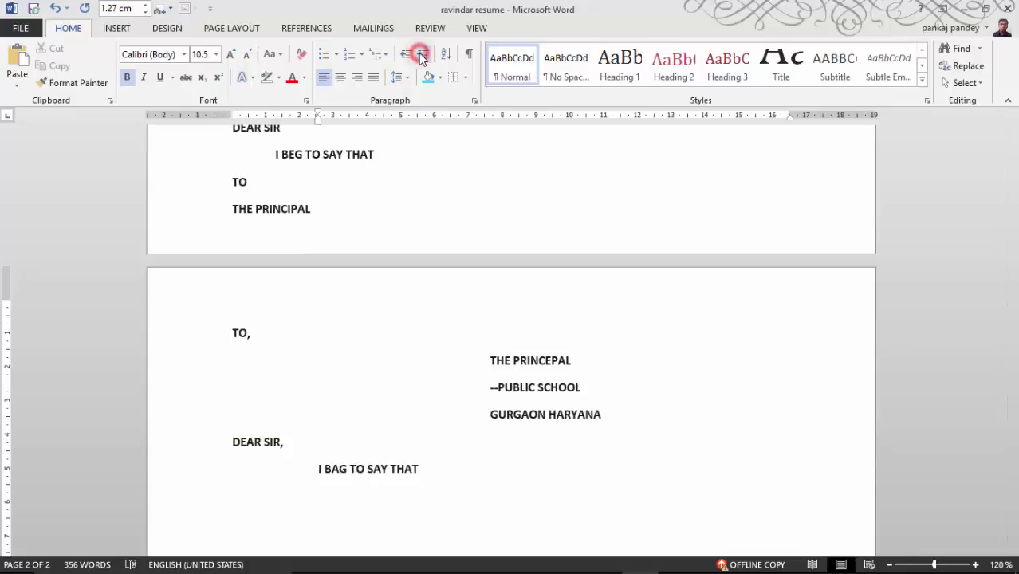